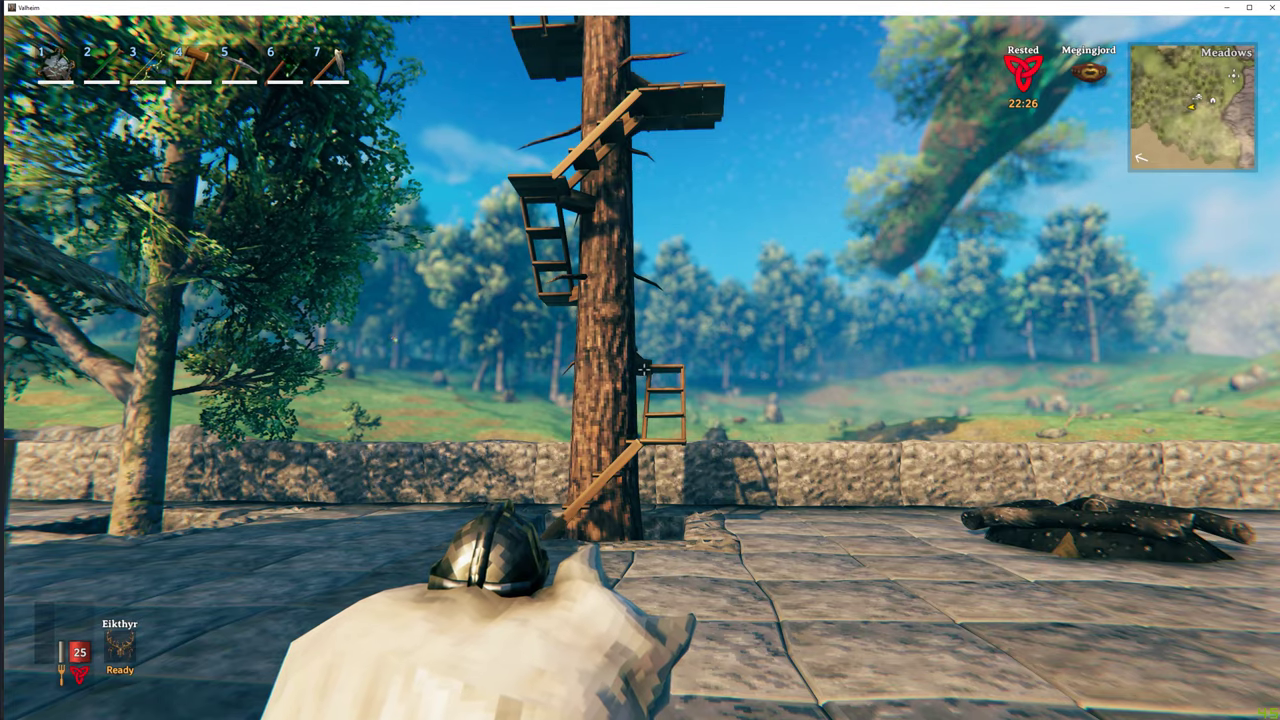
# Step: Circle the tall tree, hop onto the stone wall, then head back to its ladder
pyautogui.press('w')
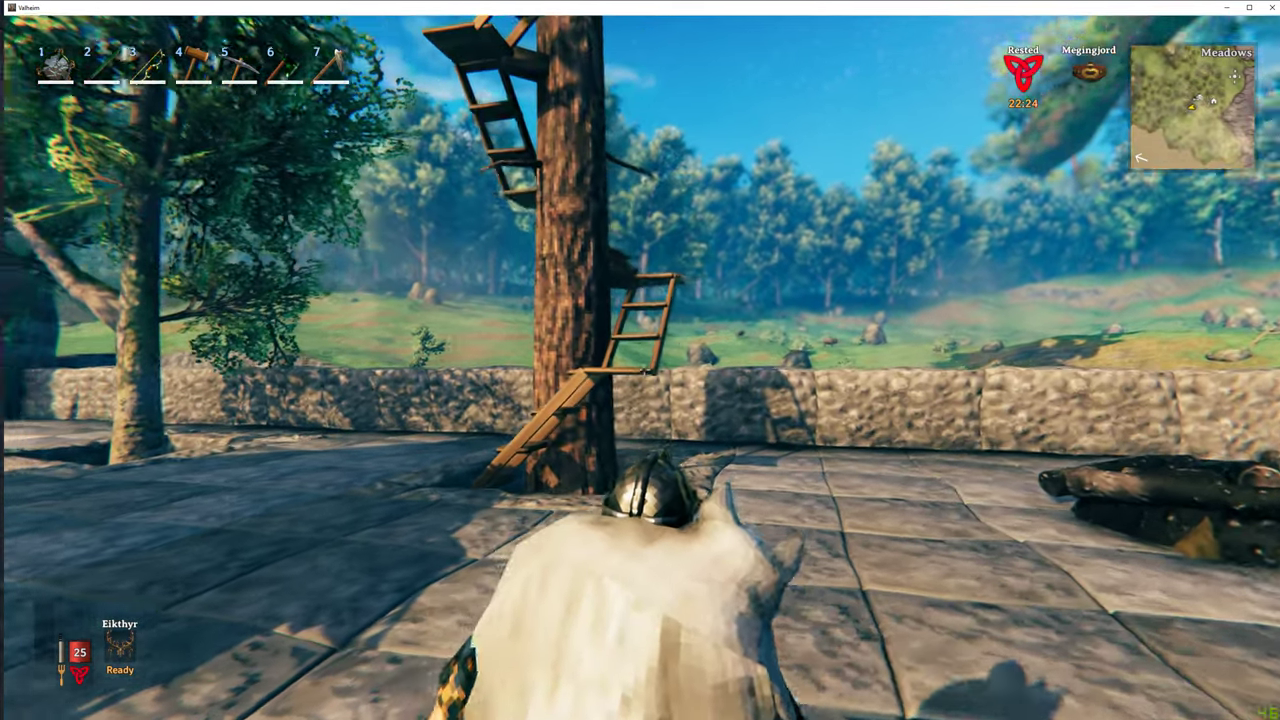
pyautogui.press('w')
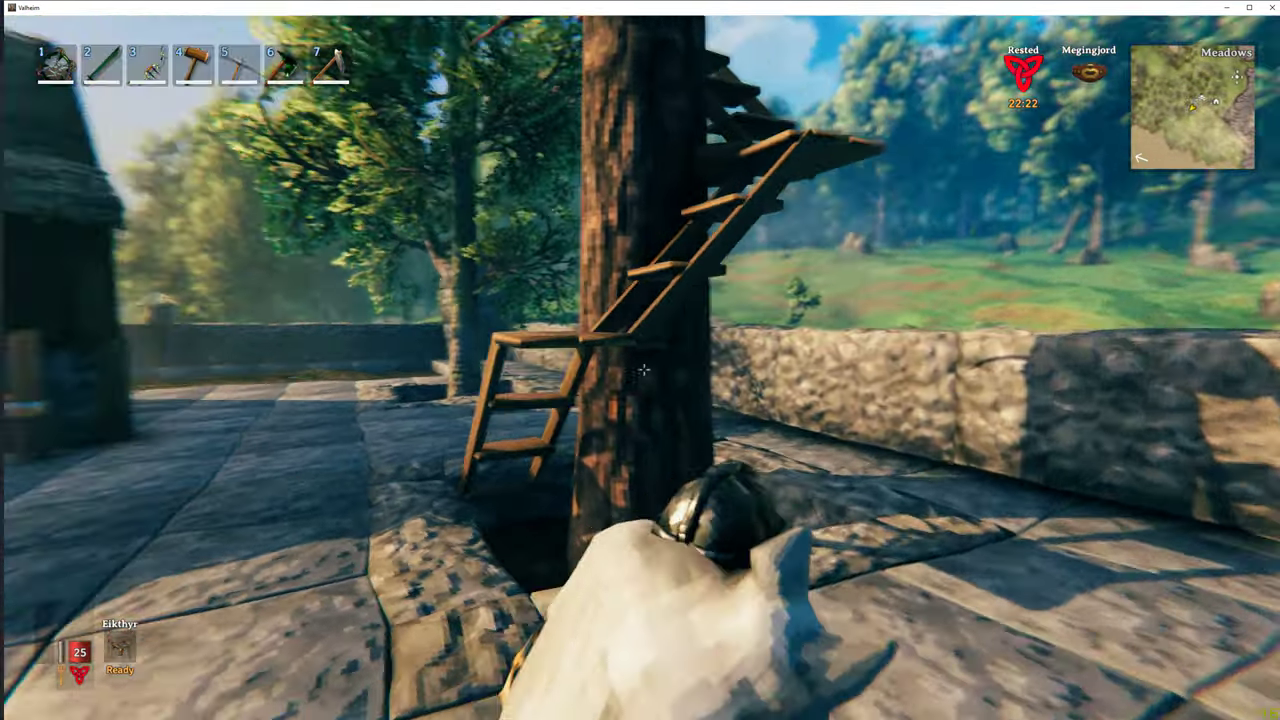
pyautogui.press('w')
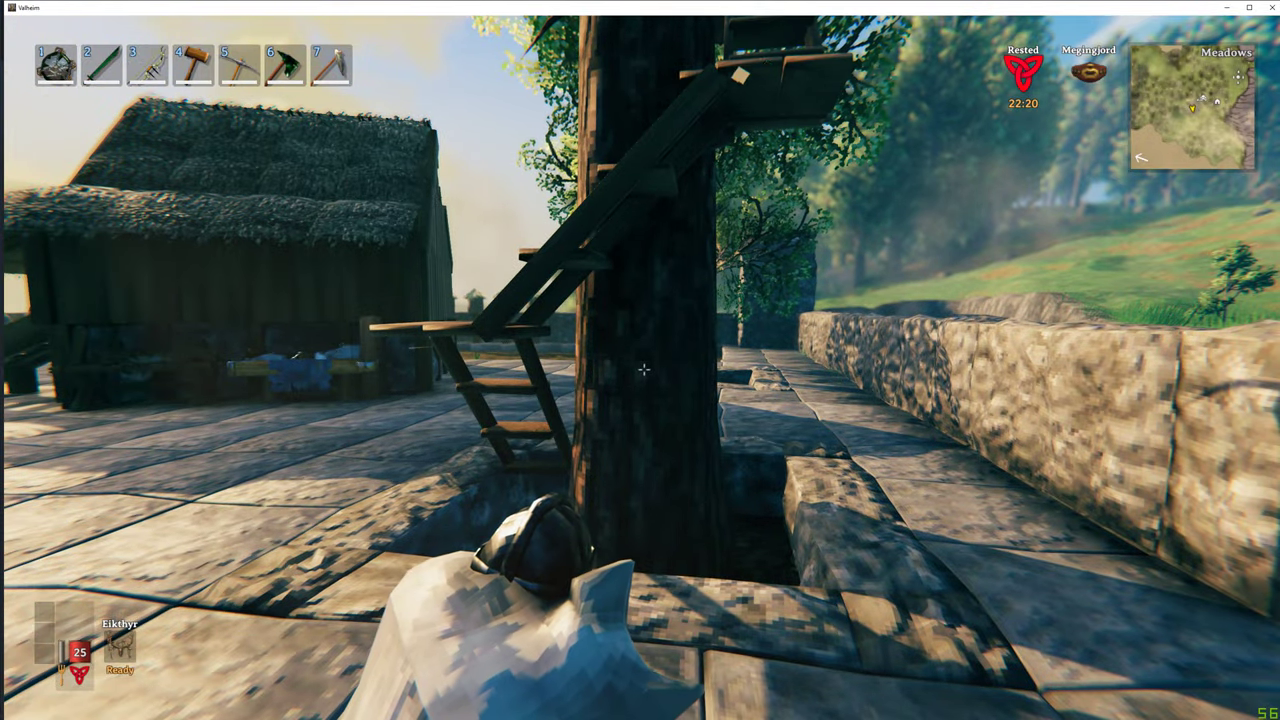
pyautogui.press('w')
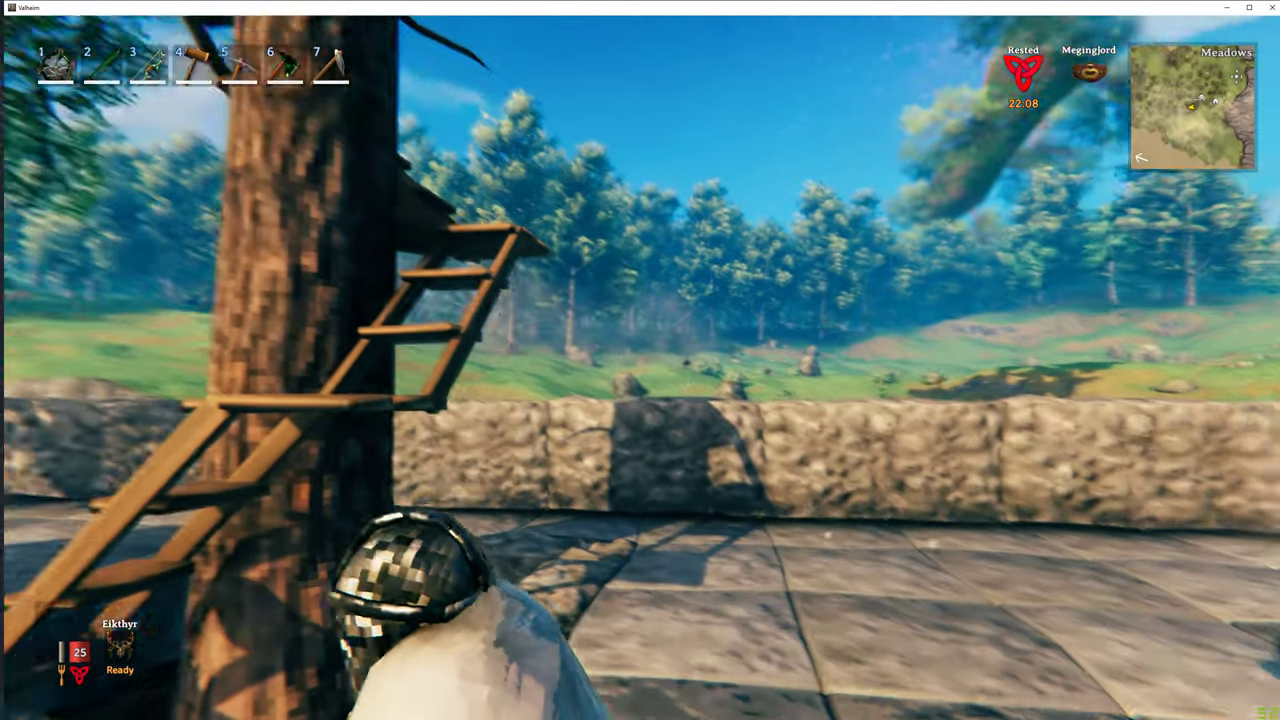
pyautogui.press('space')
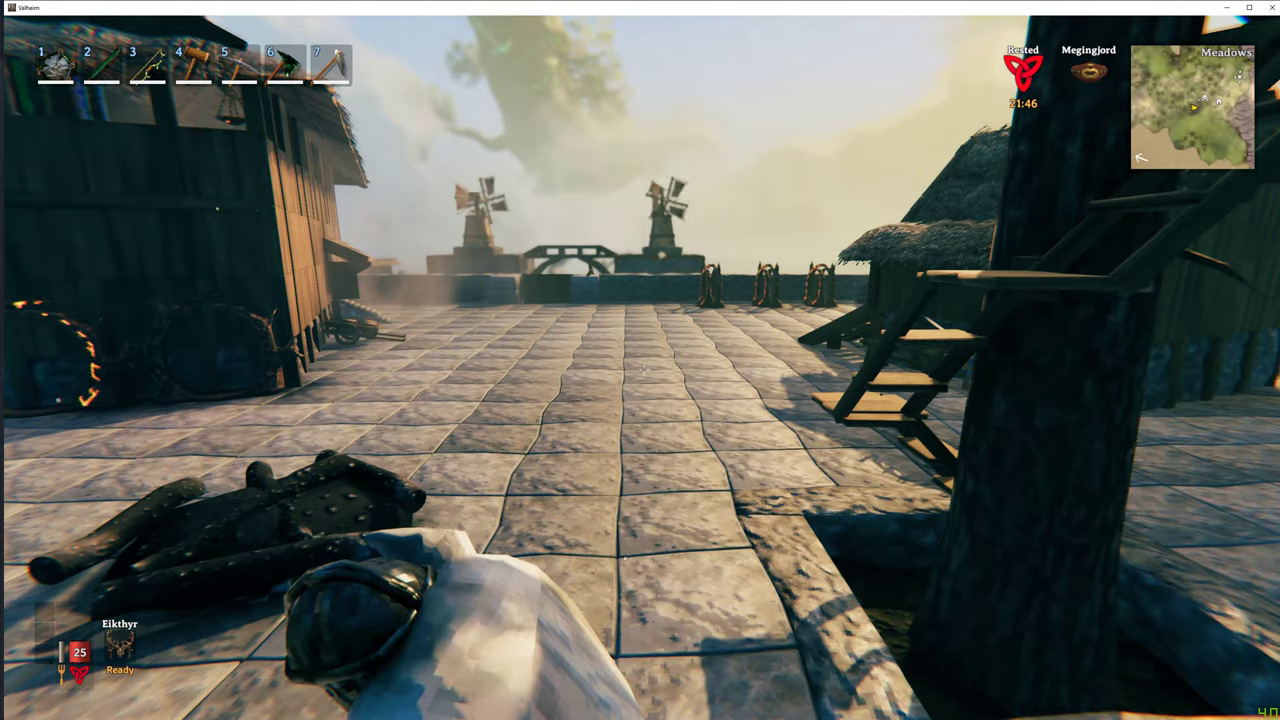
pyautogui.press('w')
# Step: Approach the bottom ladder, step back to view it, then climb the first ladders
pyautogui.press('w')
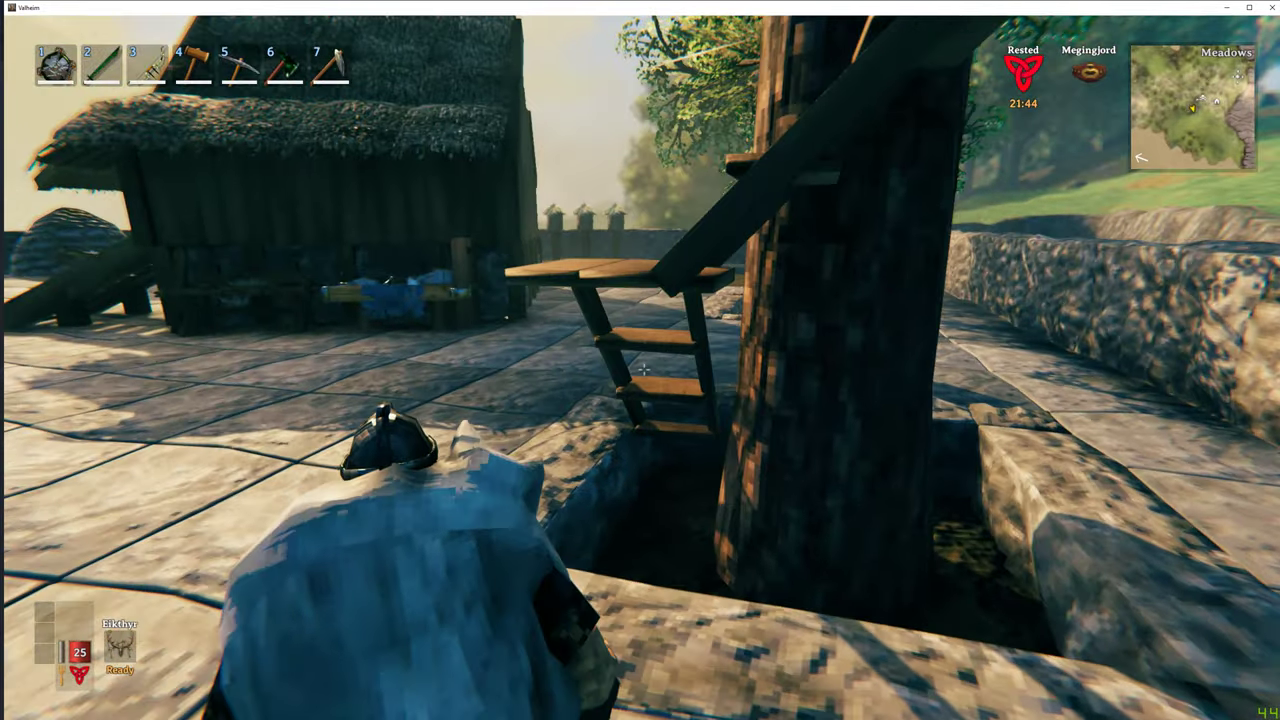
pyautogui.press('w')
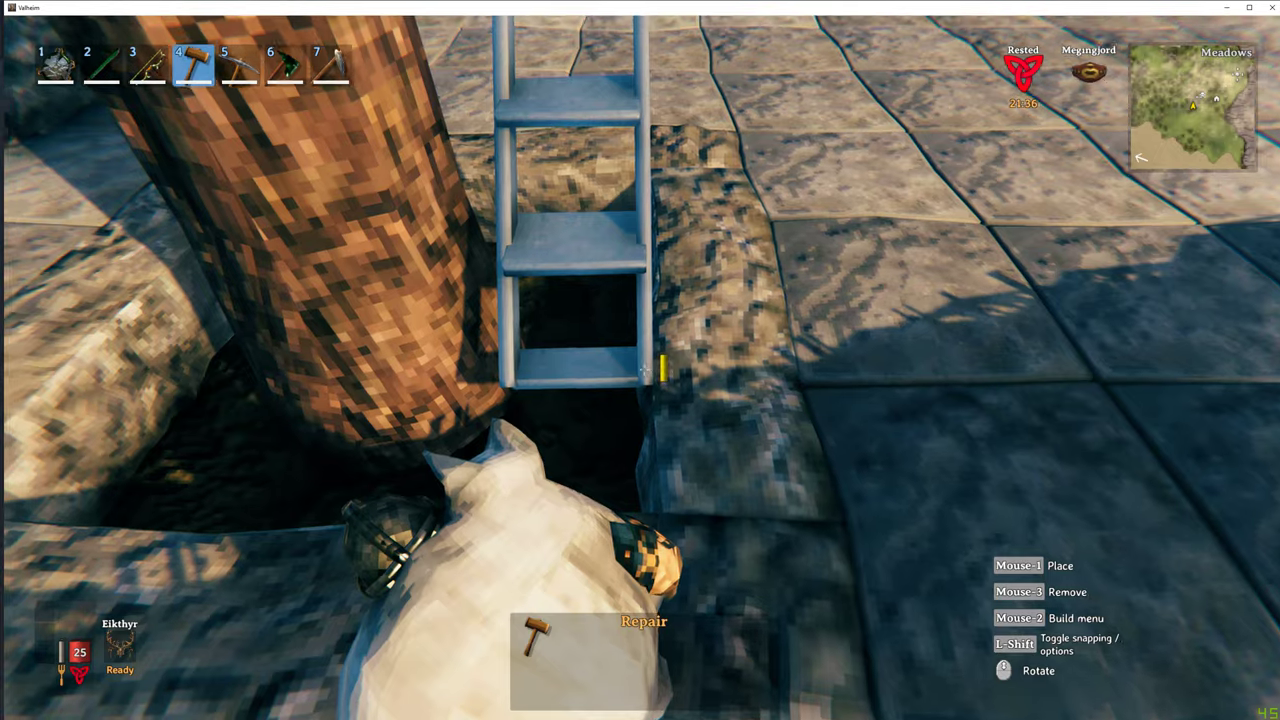
pyautogui.press('s')
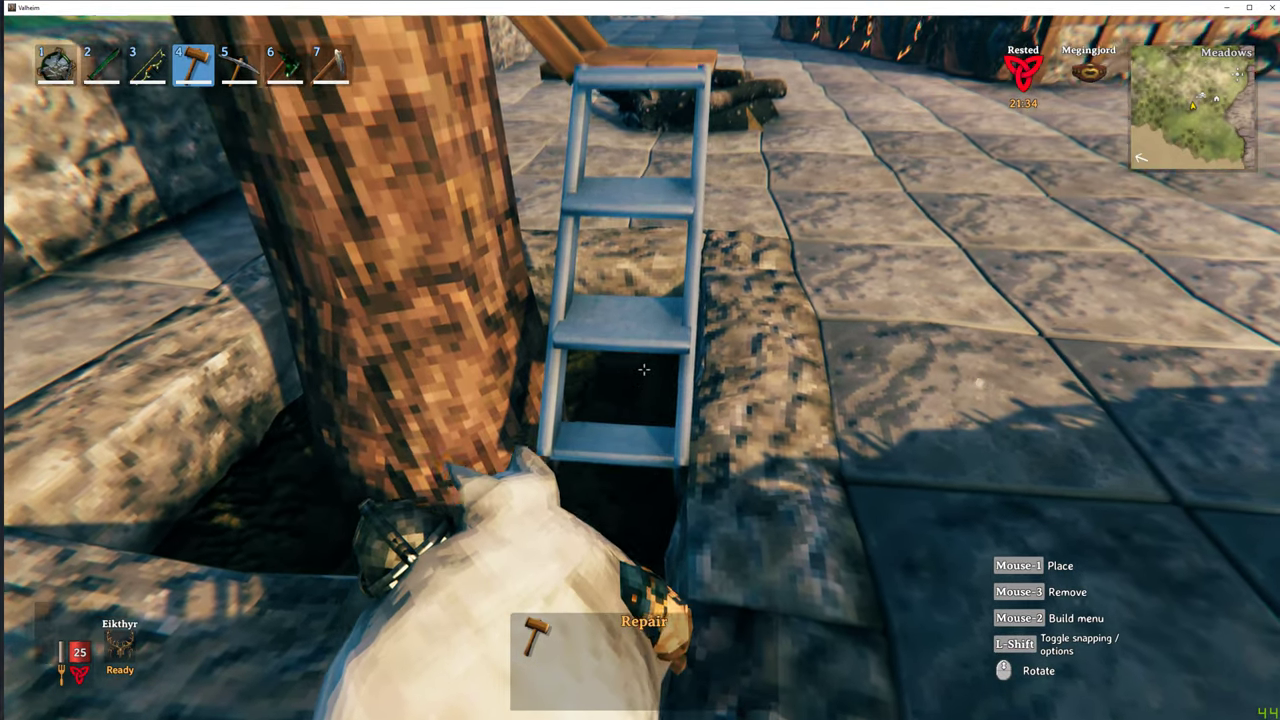
pyautogui.press('w')
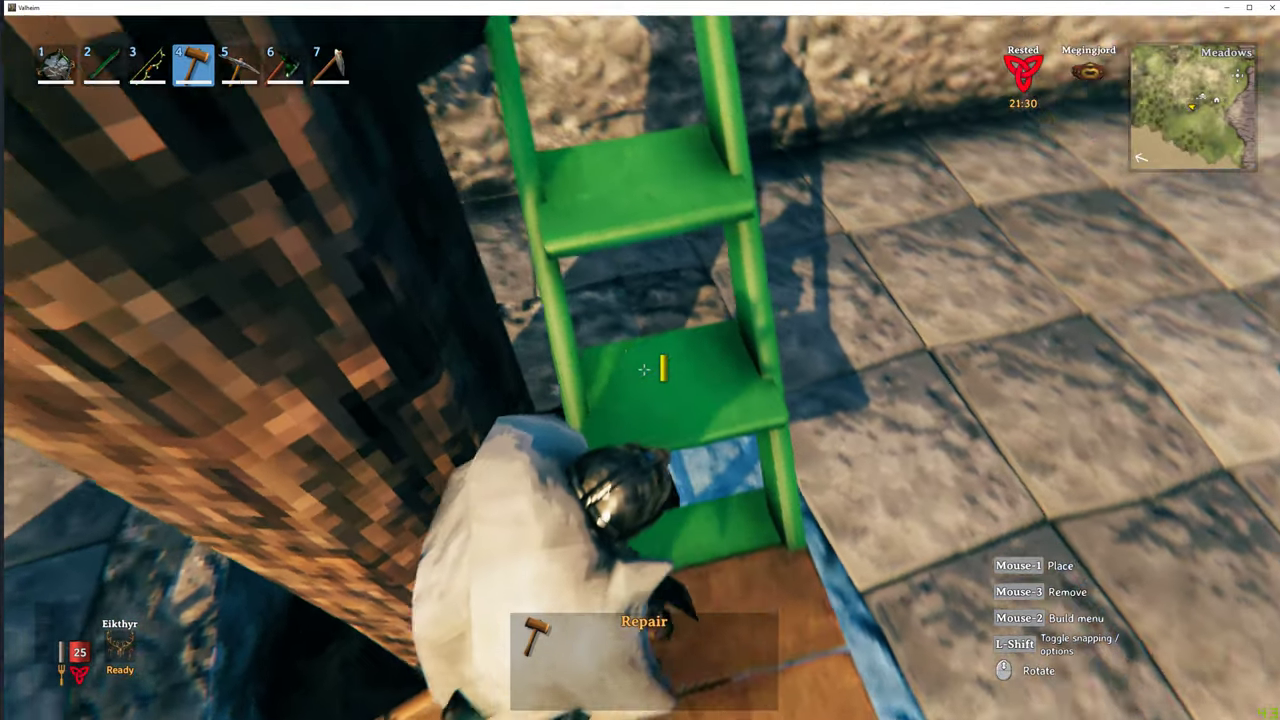
pyautogui.press('w')
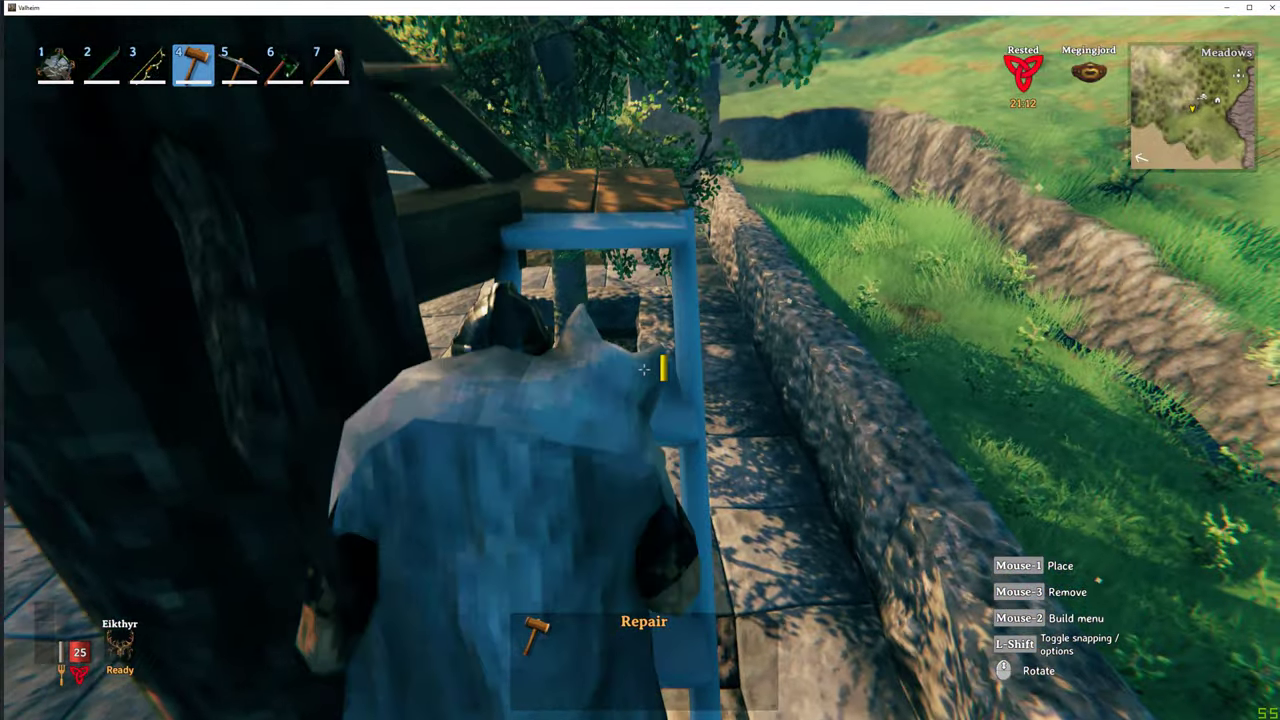
pyautogui.press('w')
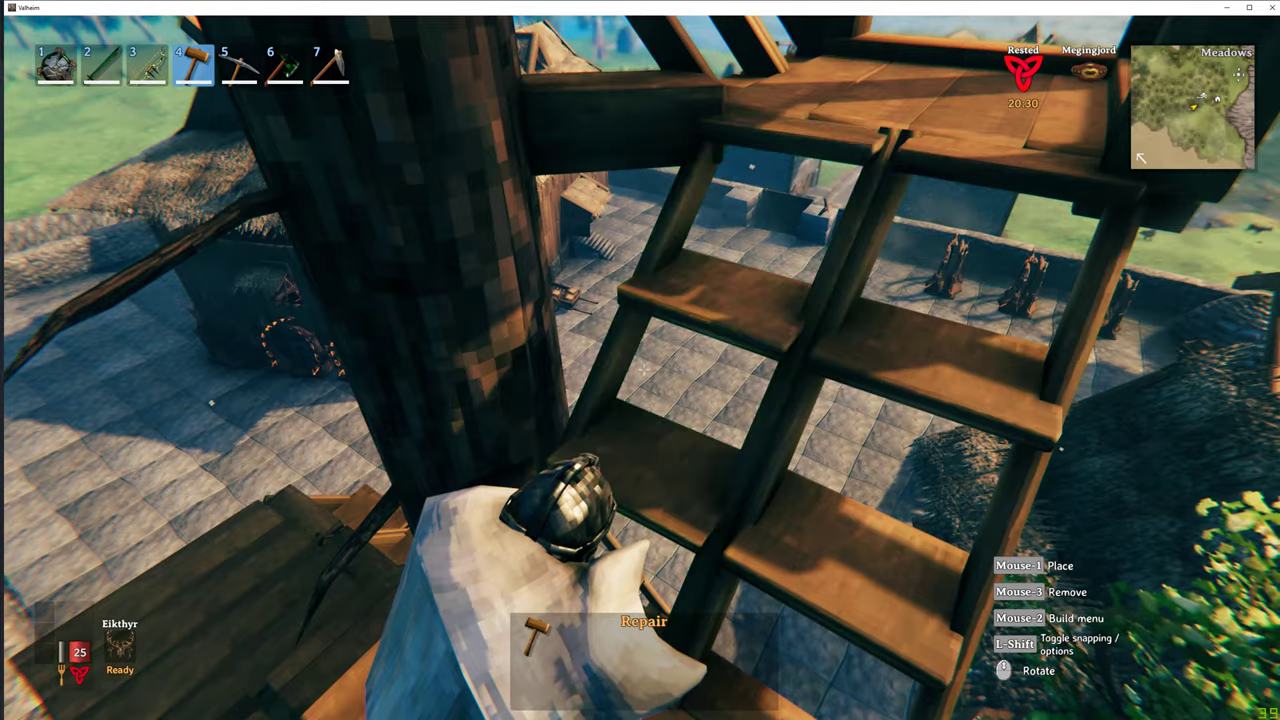
# Step: Climb onto the wooden upper floor and up to the railing level
pyautogui.press('w')
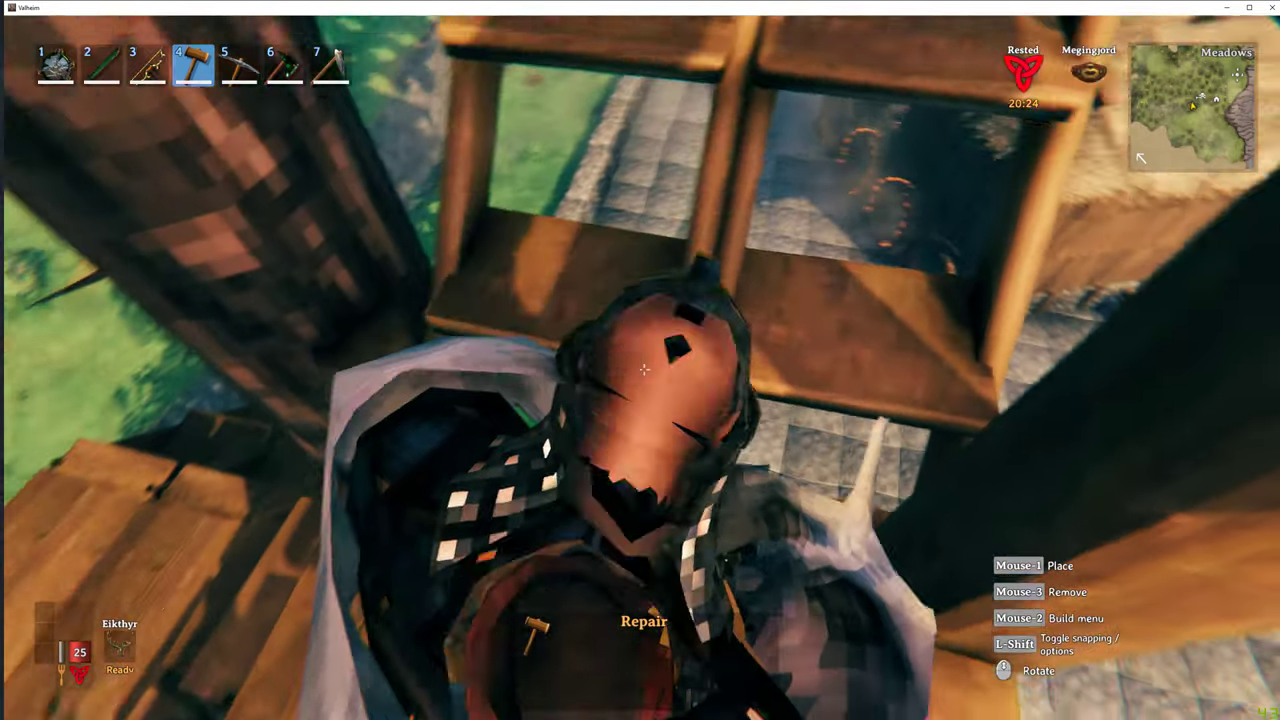
pyautogui.press('w')
pyautogui.press('w')
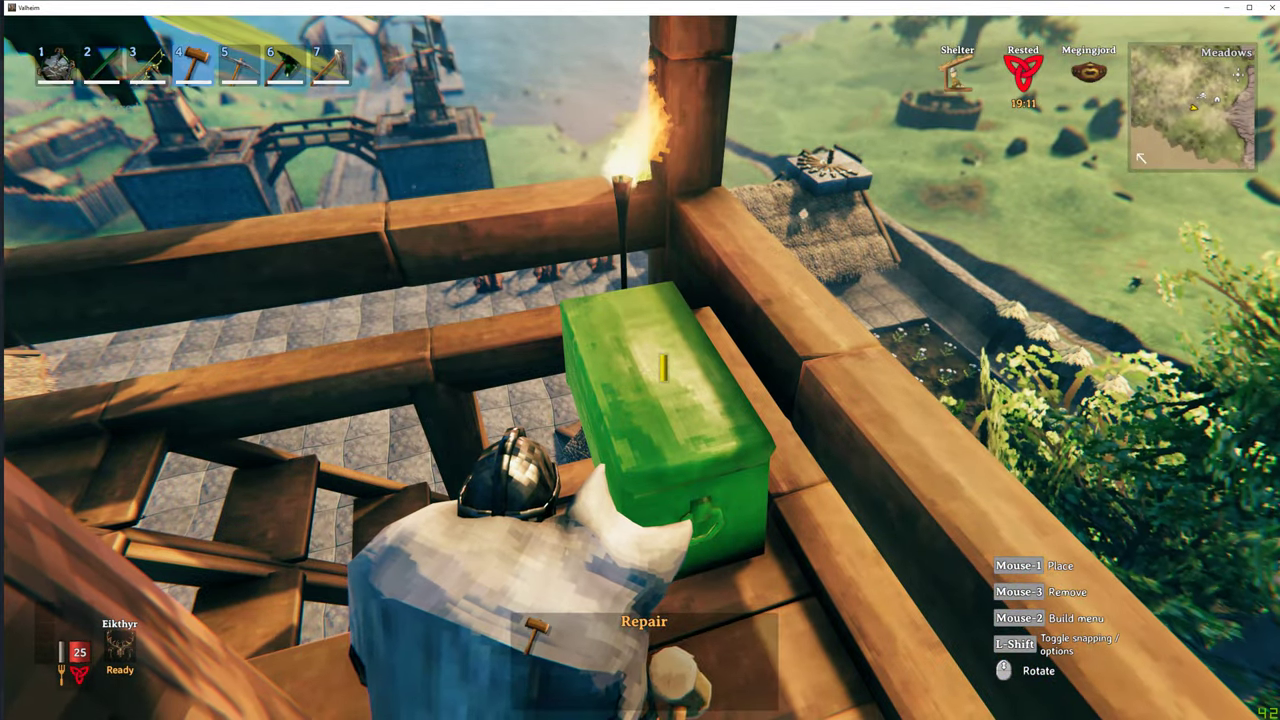
# Step: Put away the hammer to leave build mode
pyautogui.press('4')
# Step: Open the top chest to check its contents, close it, and step to the railing
pyautogui.press('e')
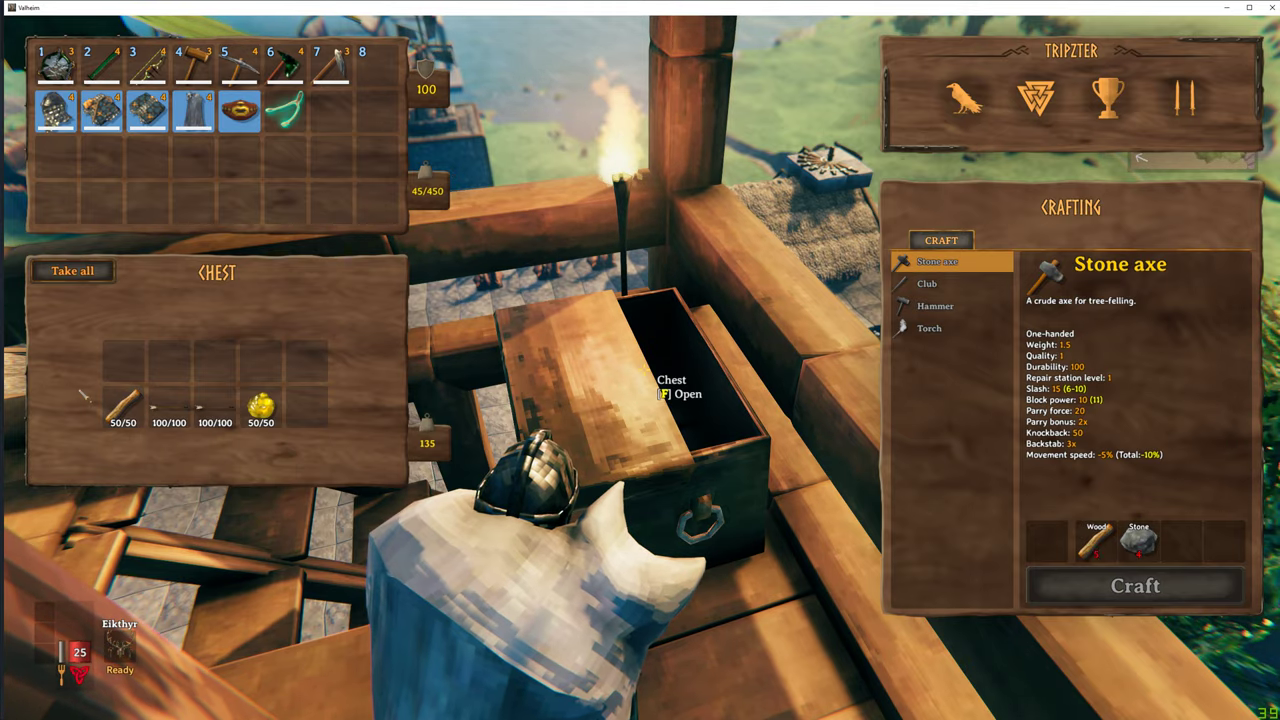
pyautogui.press('Tab')
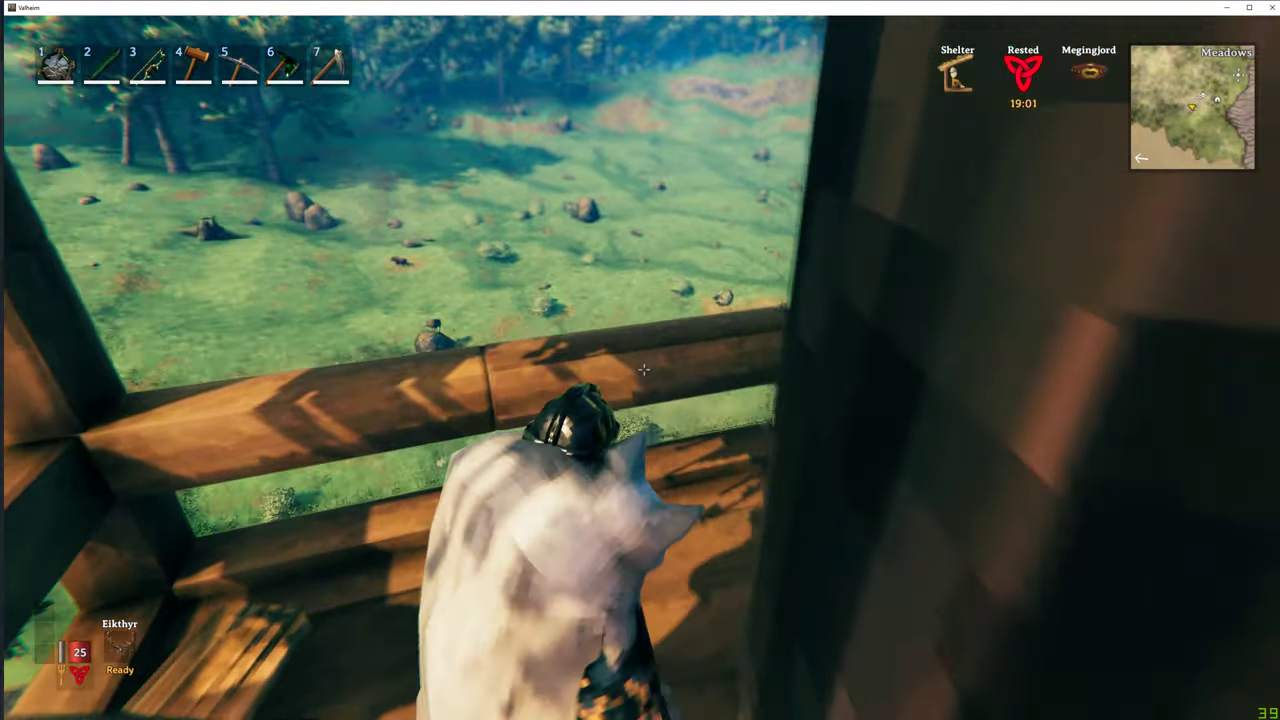
pyautogui.press('w')
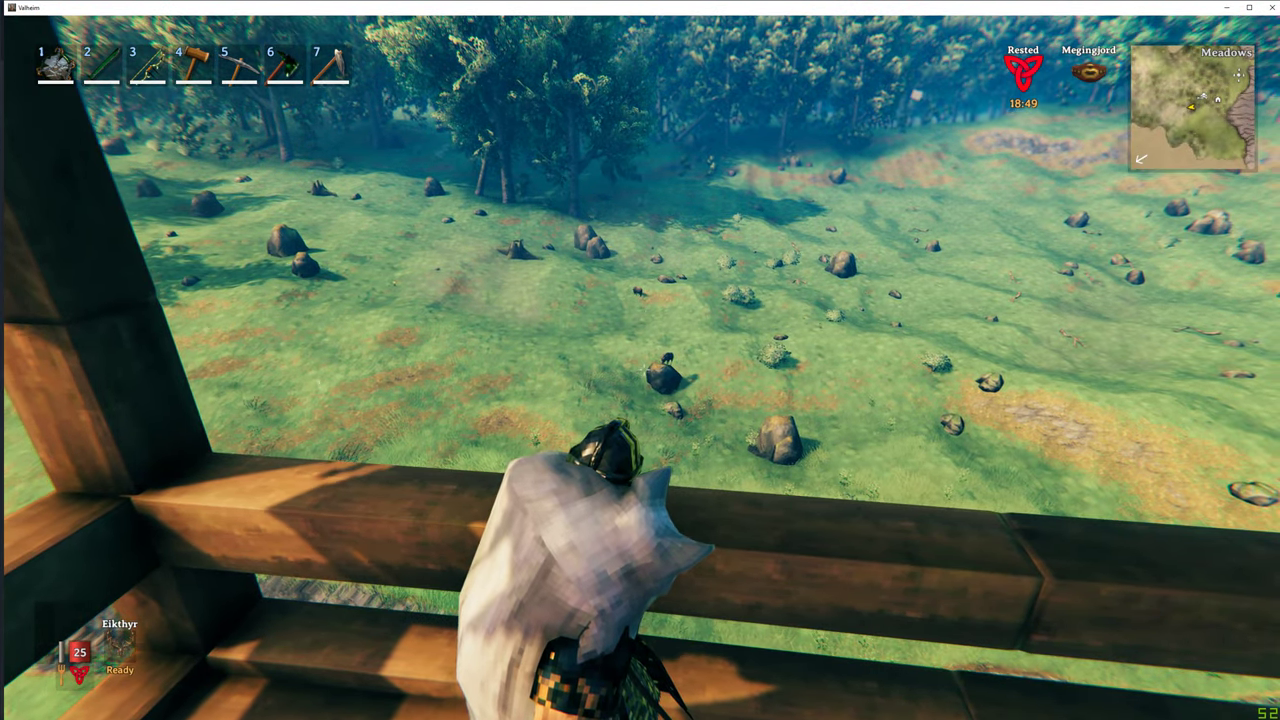
pyautogui.scroll(-5, 643, 370)
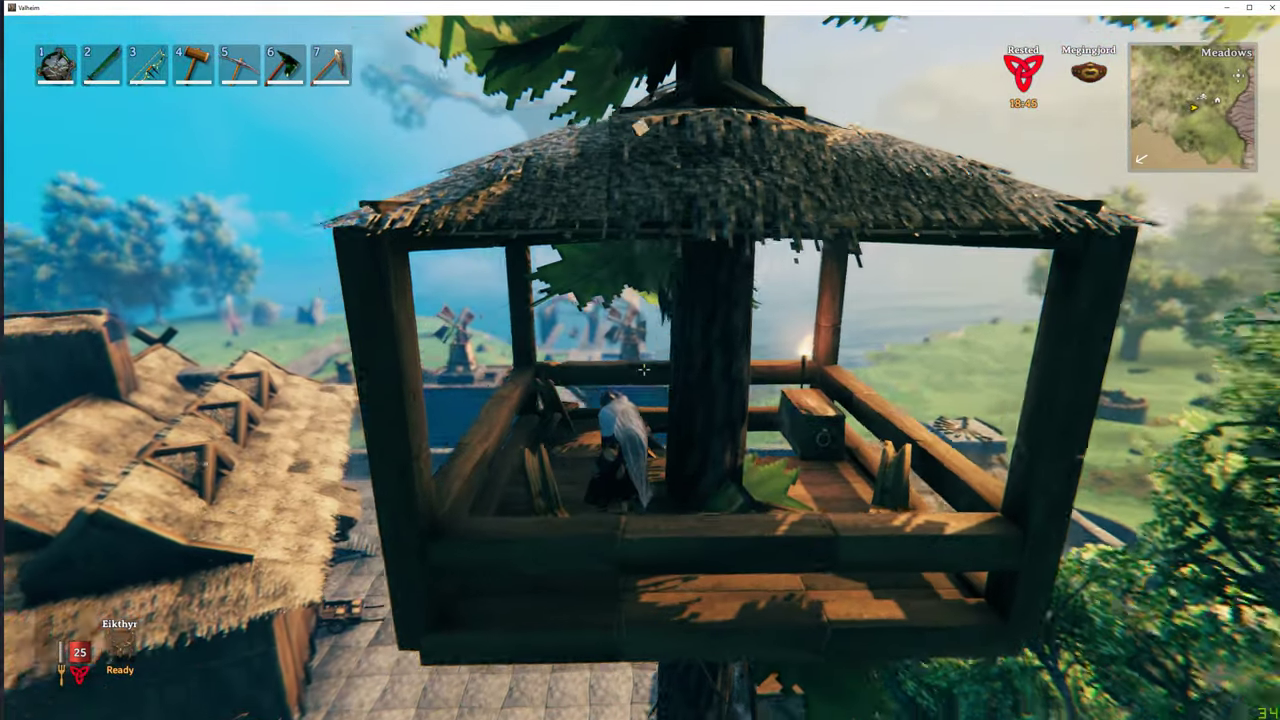
pyautogui.scroll(5, 643, 370)
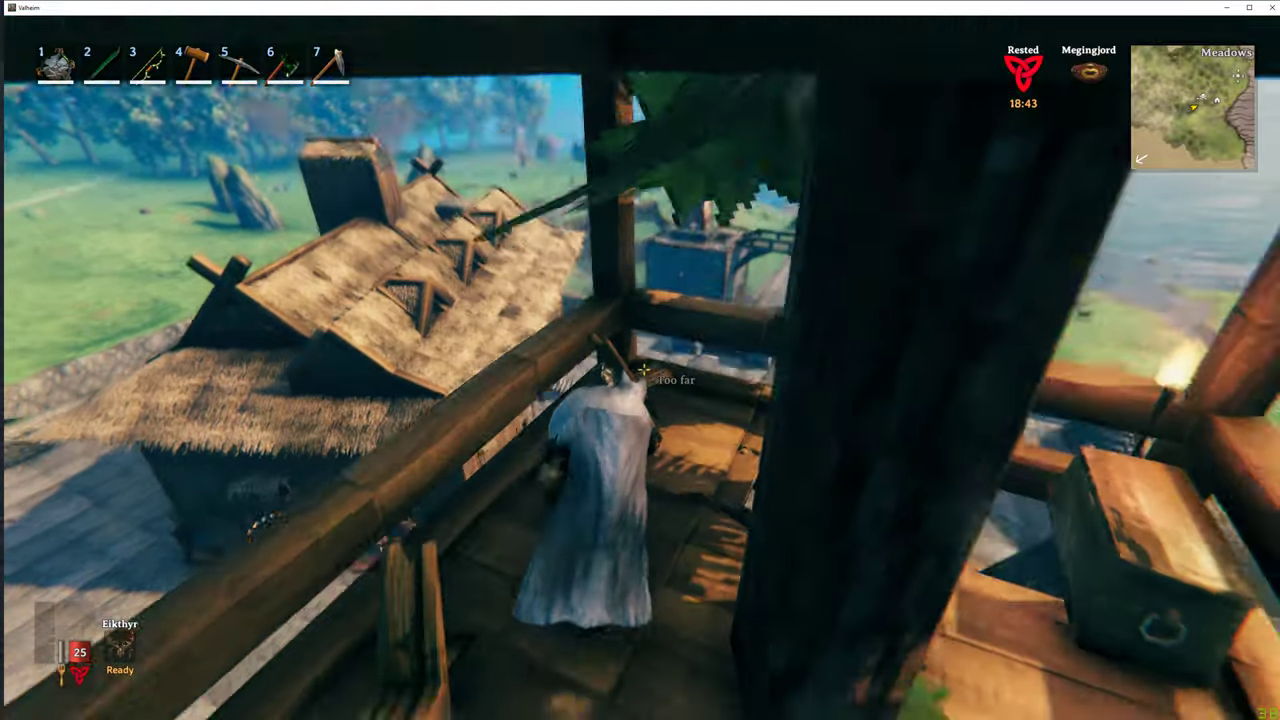